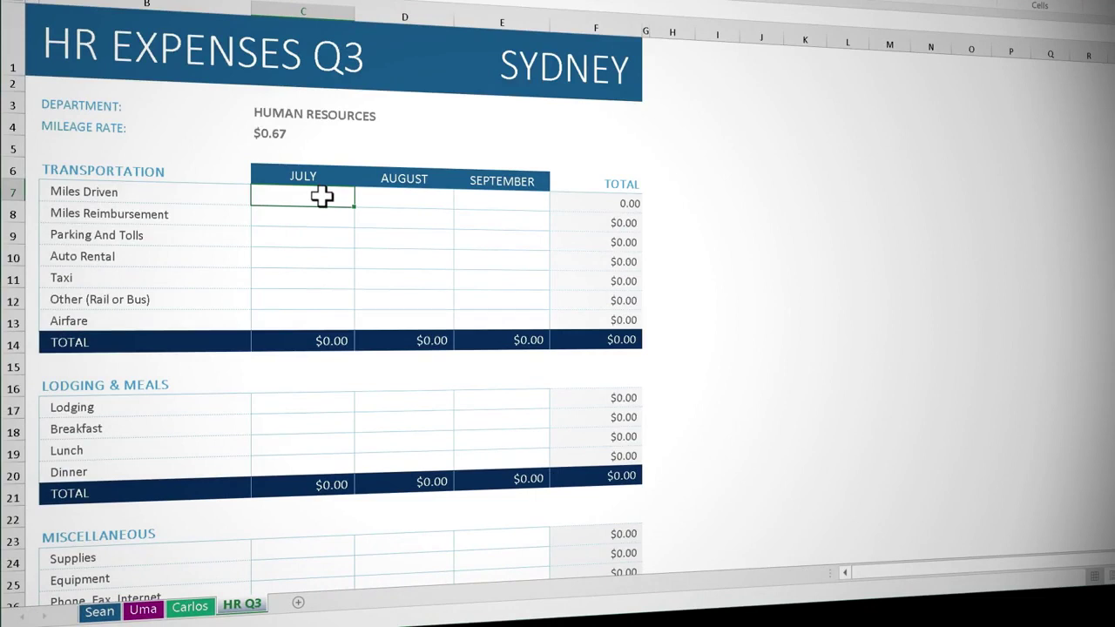
- Make C7 on HR Q3 add the C7 cell from each of the three staff sheets, totalling 540
text(=)
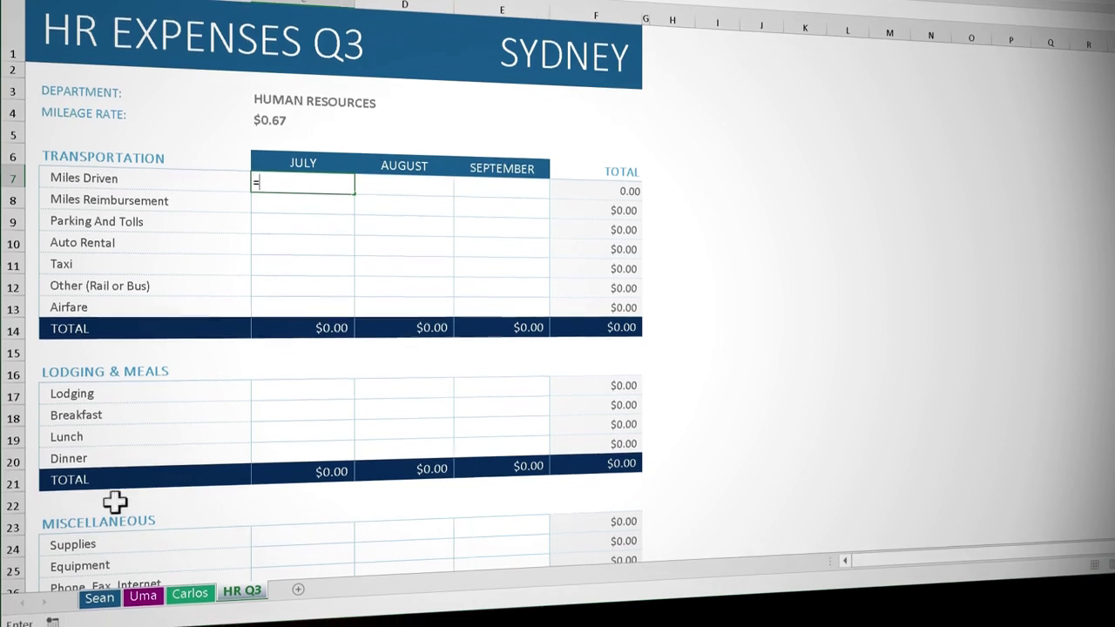
click(101, 592)
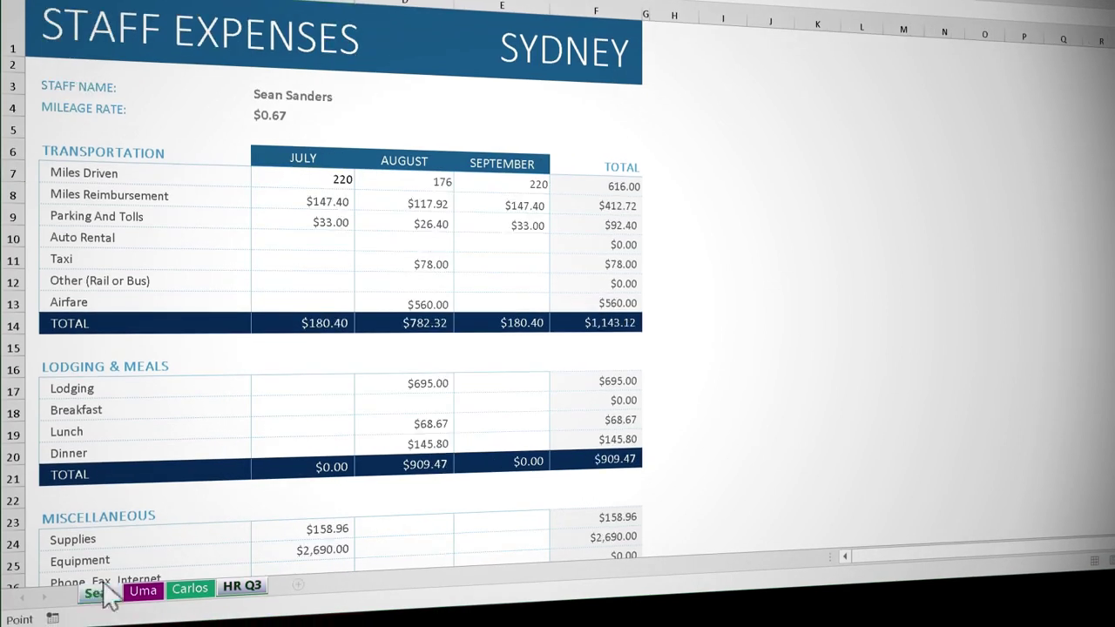
click(330, 180)
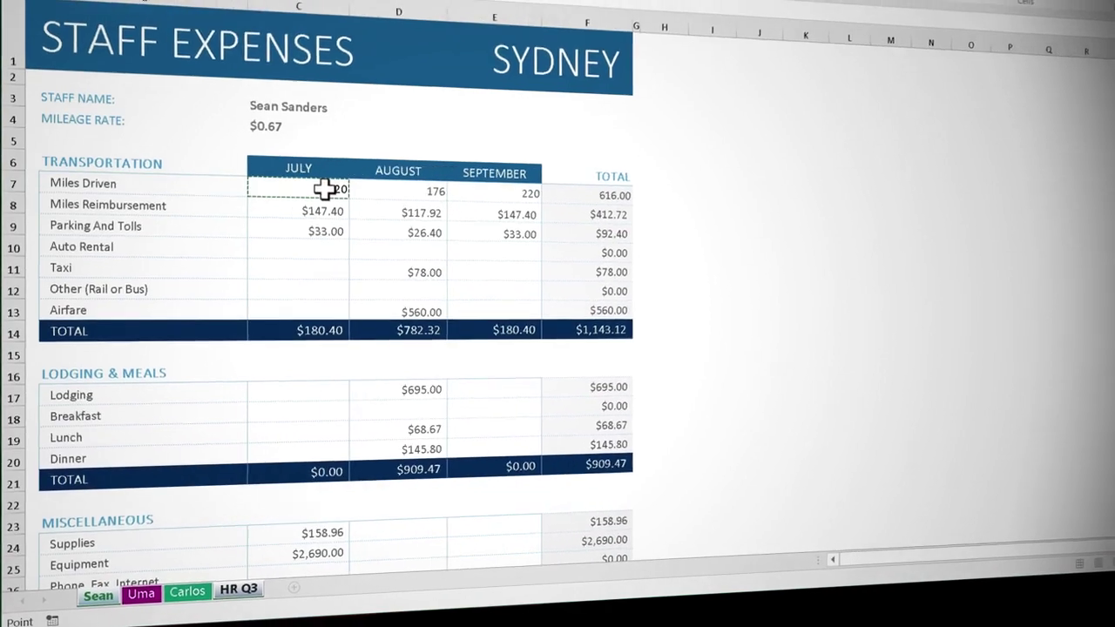
text(+)
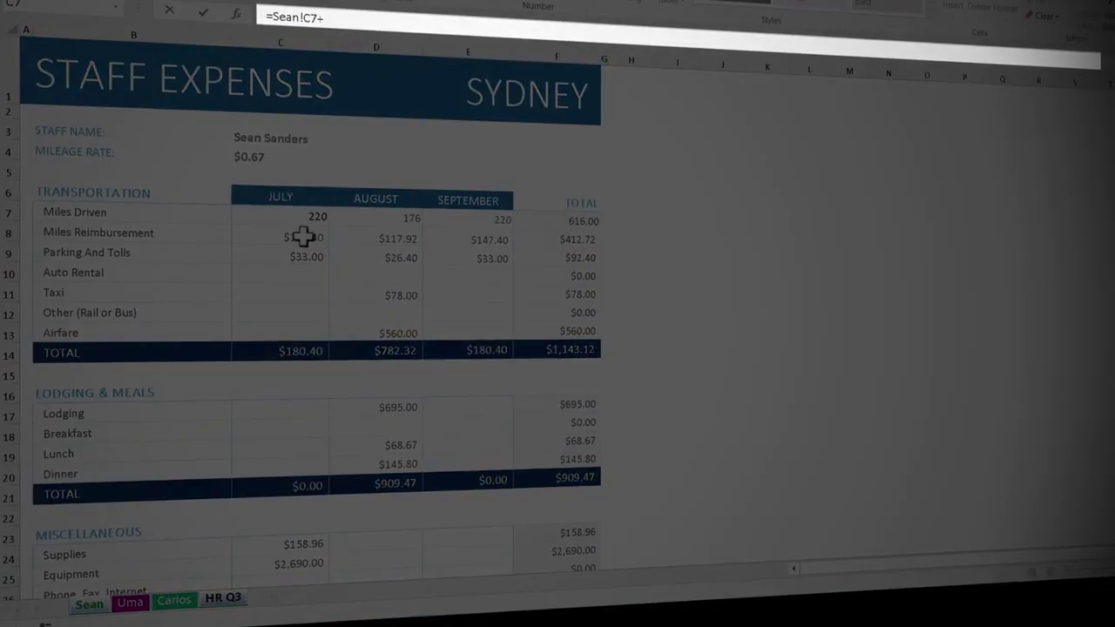
click(138, 607)
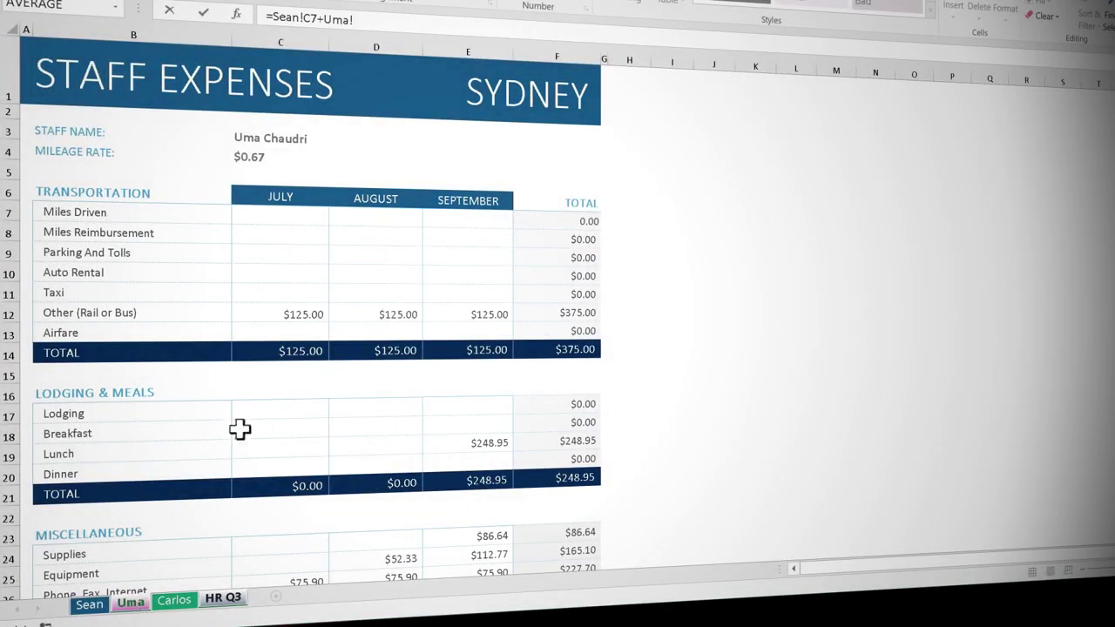
click(307, 221)
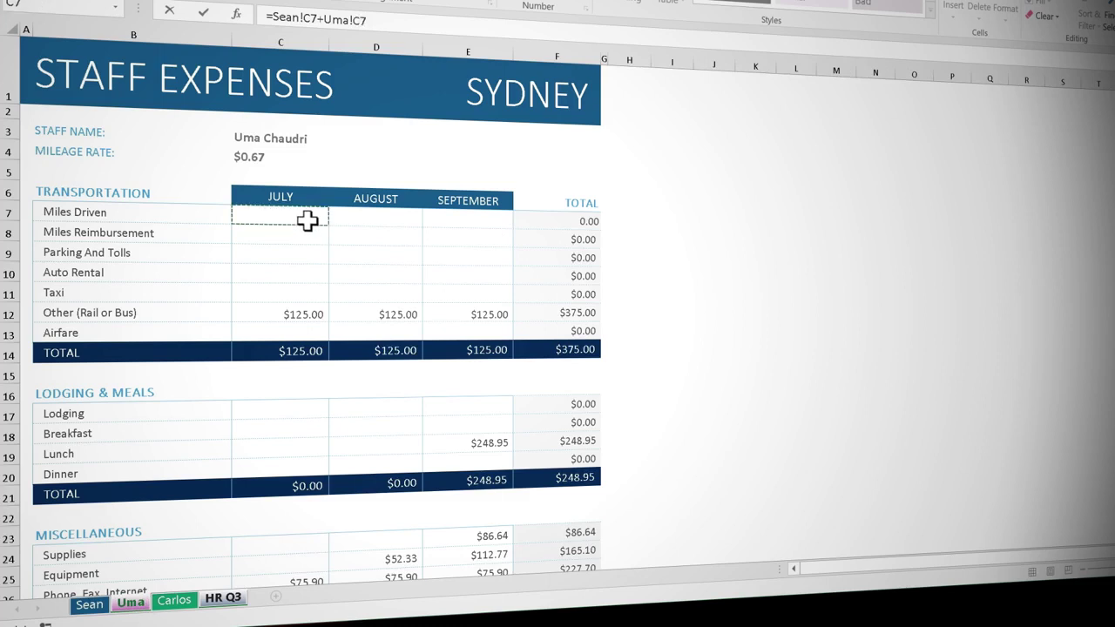
text(+)
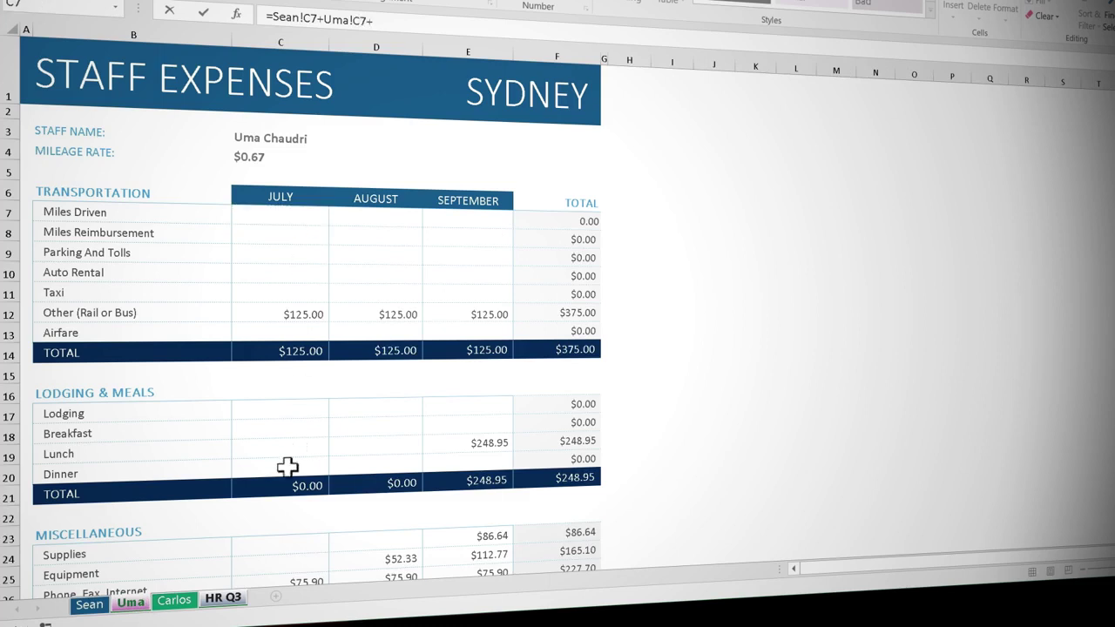
click(177, 601)
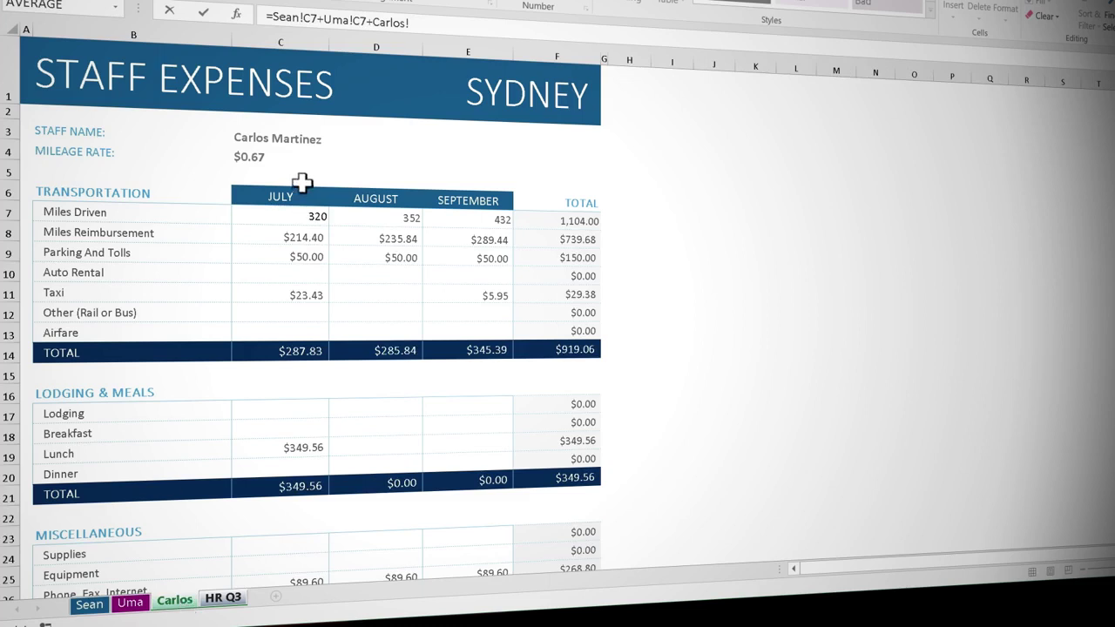
click(287, 218)
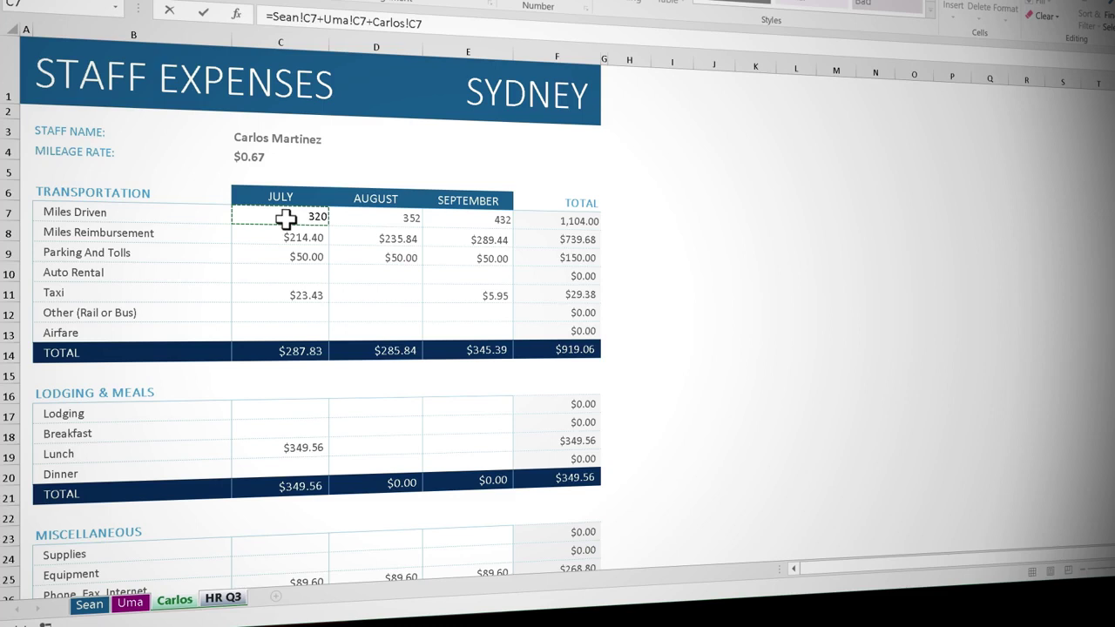
key(Return)
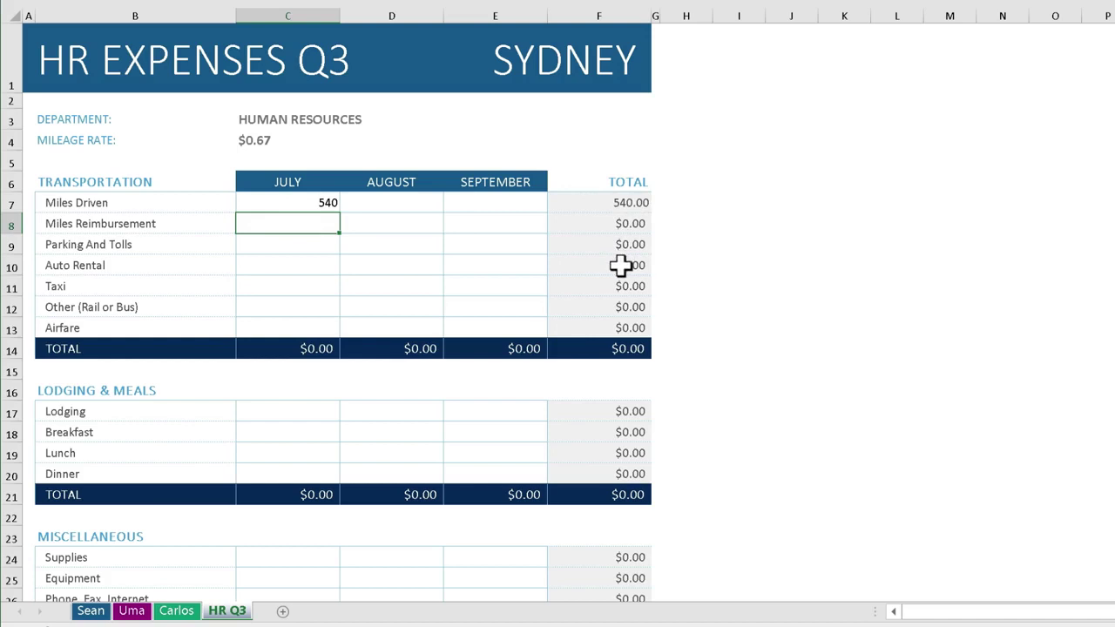
double_click(620, 350)
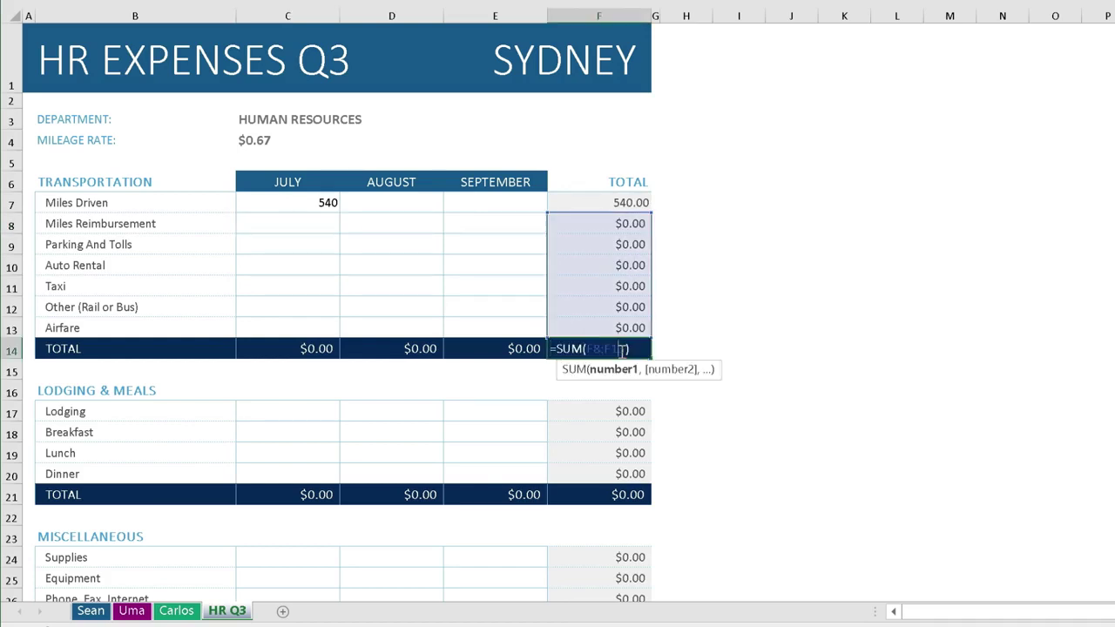
click(642, 348)
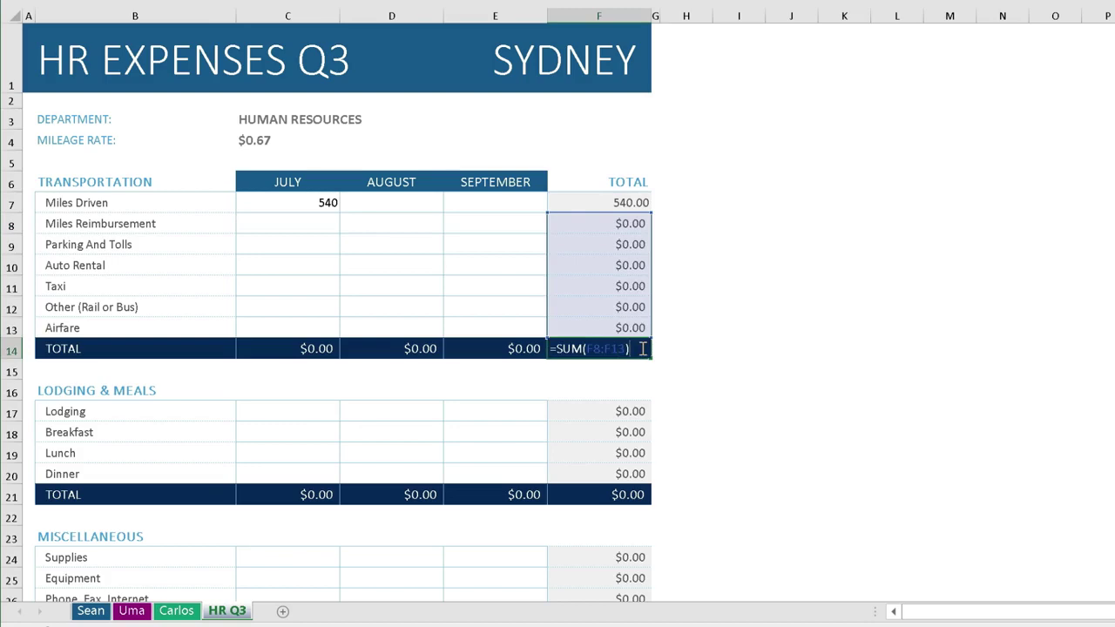
key(Return)
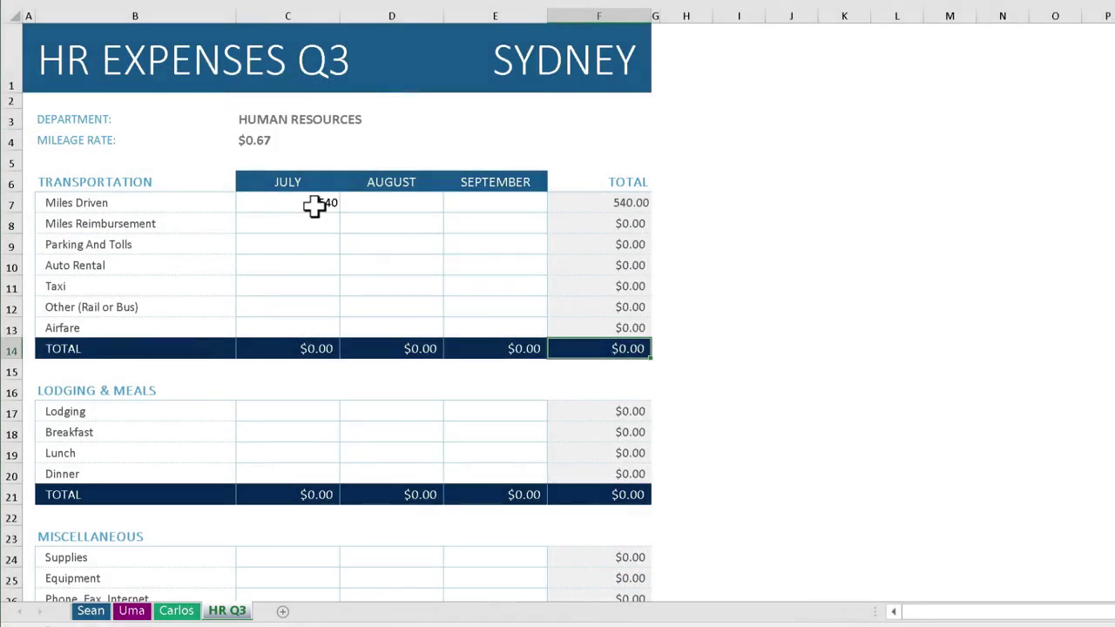
- Replace C7's formula with a =SUM 3D reference to C7 across the first-to-last staff sheets
click(314, 204)
key(Delete)
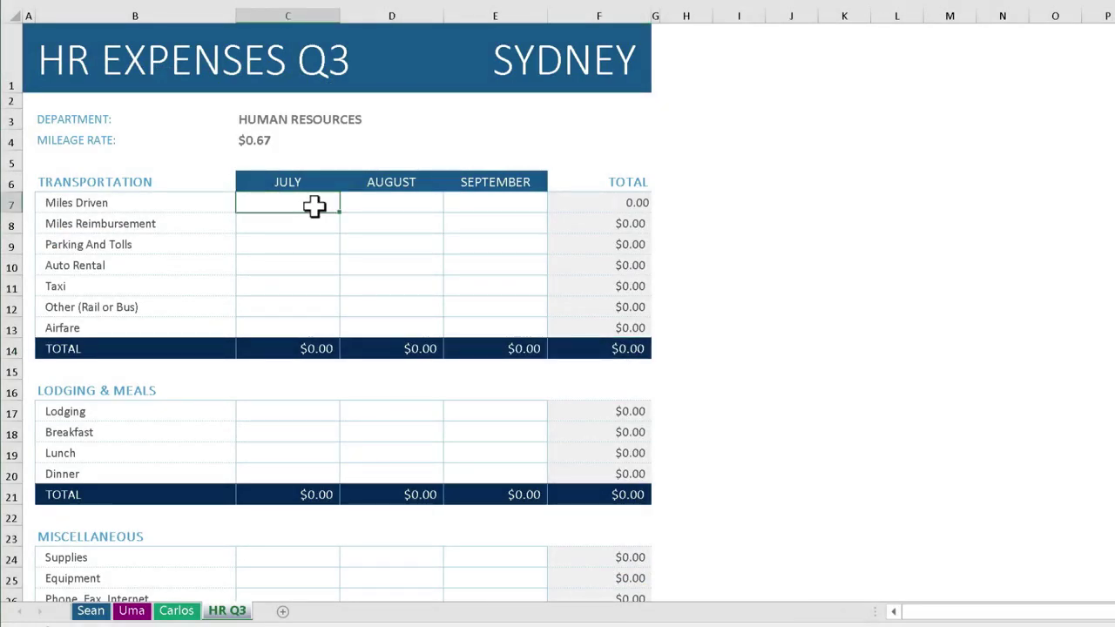
text(=SUM()
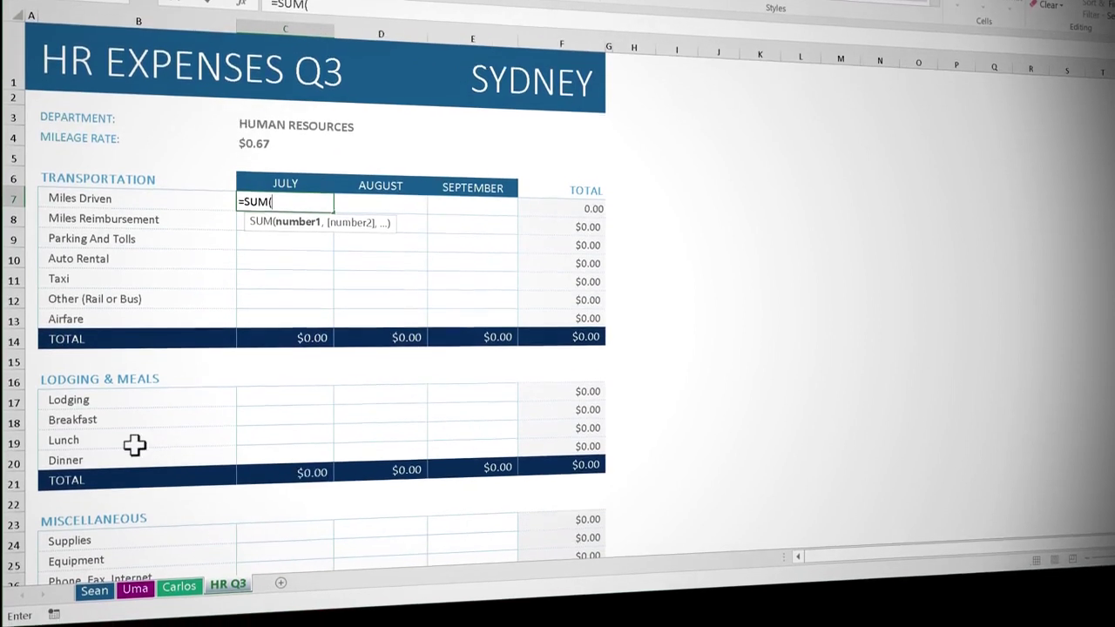
click(96, 599)
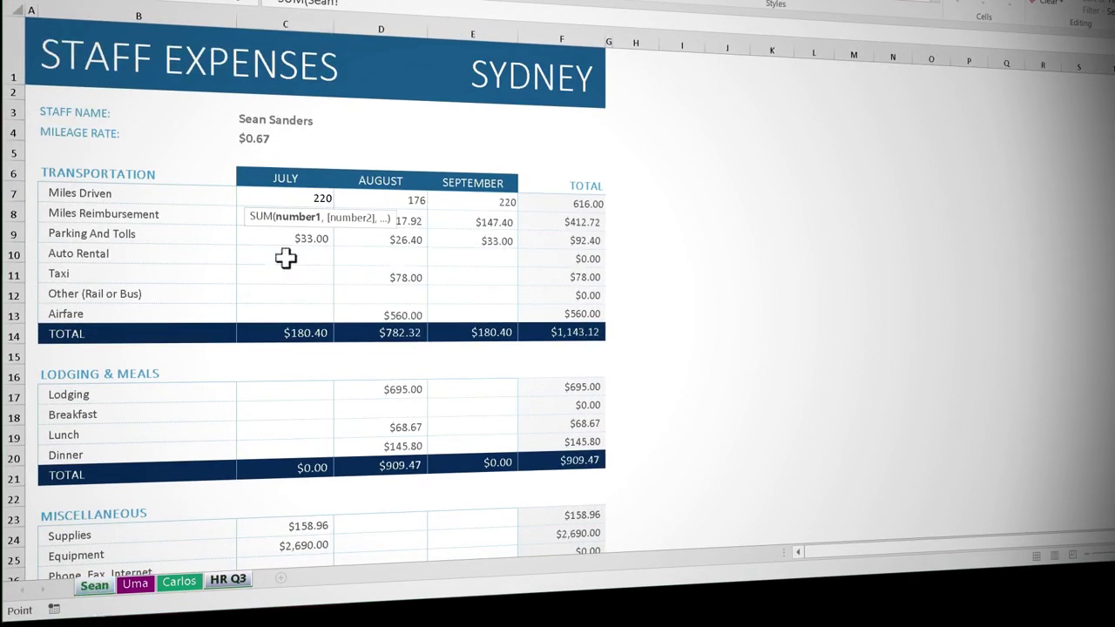
click(317, 199)
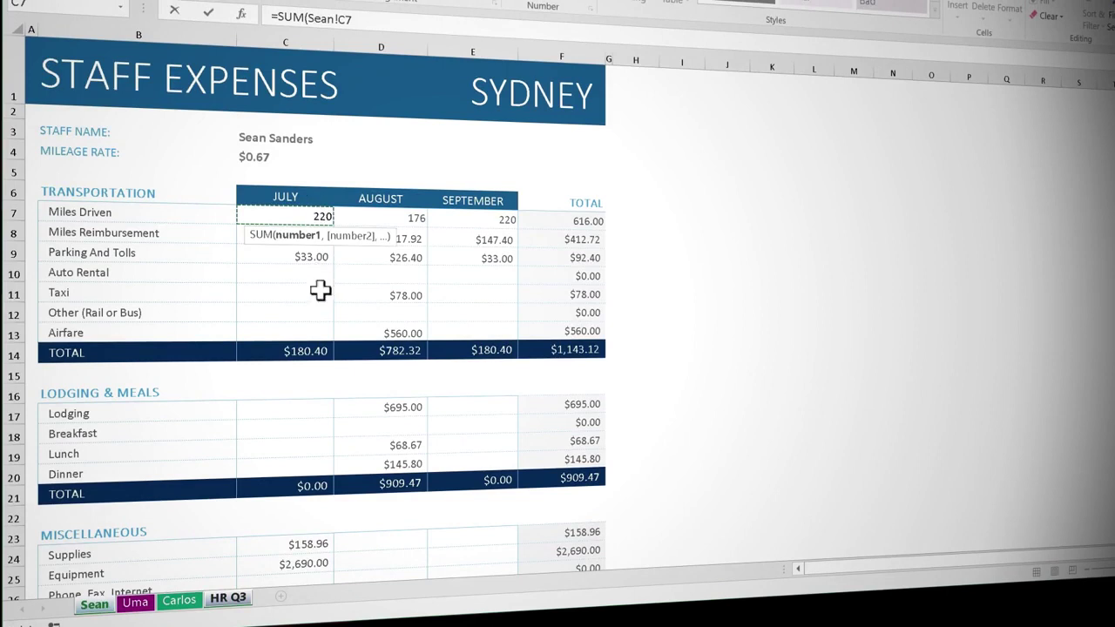
shift+click(189, 605)
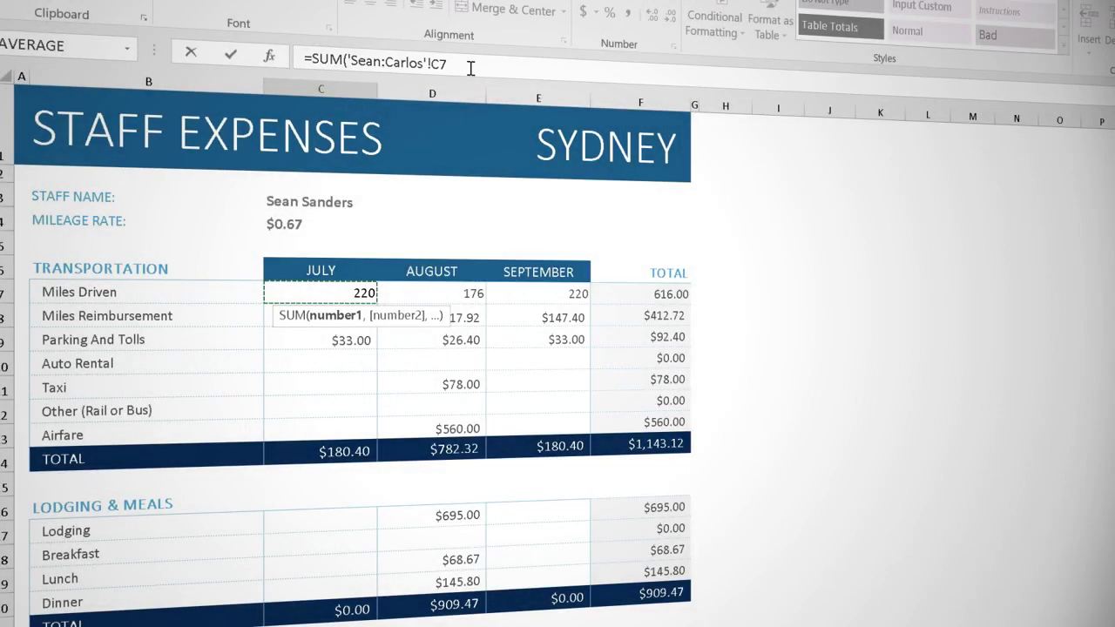
key(Return)
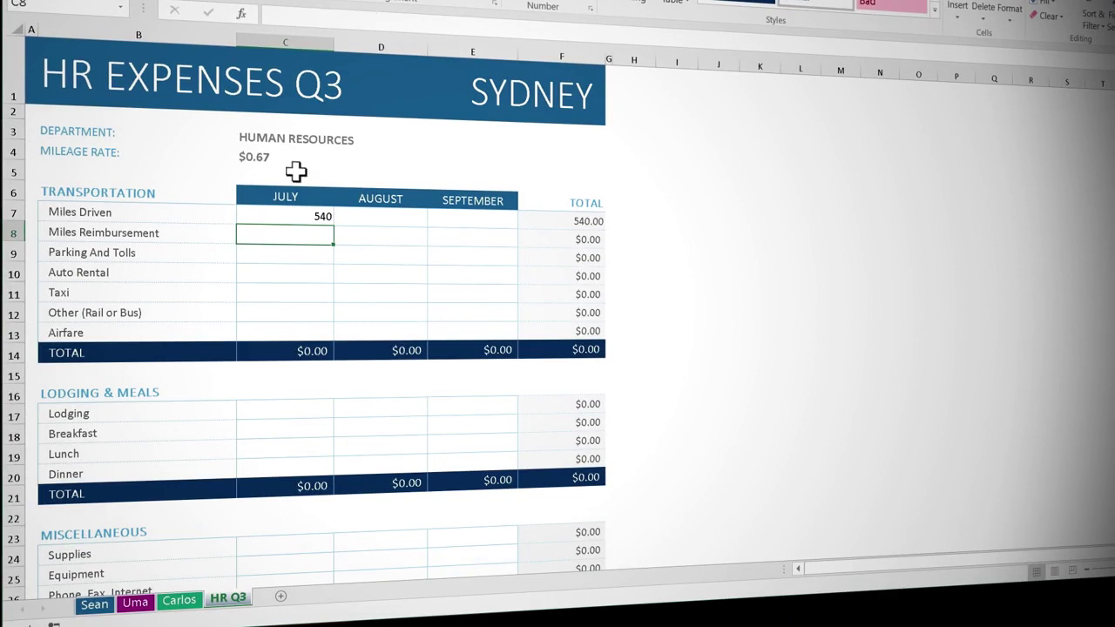
- Copy the C7 3D SUM across to E7 and fill it down through the Airfare row
click(302, 216)
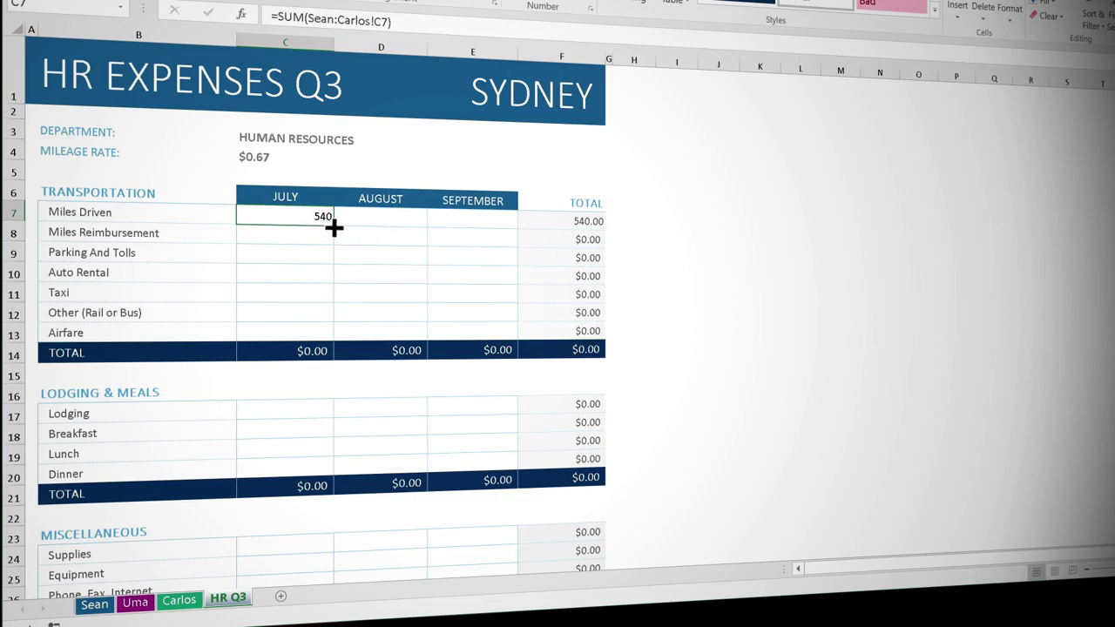
drag(335, 226, 478, 225)
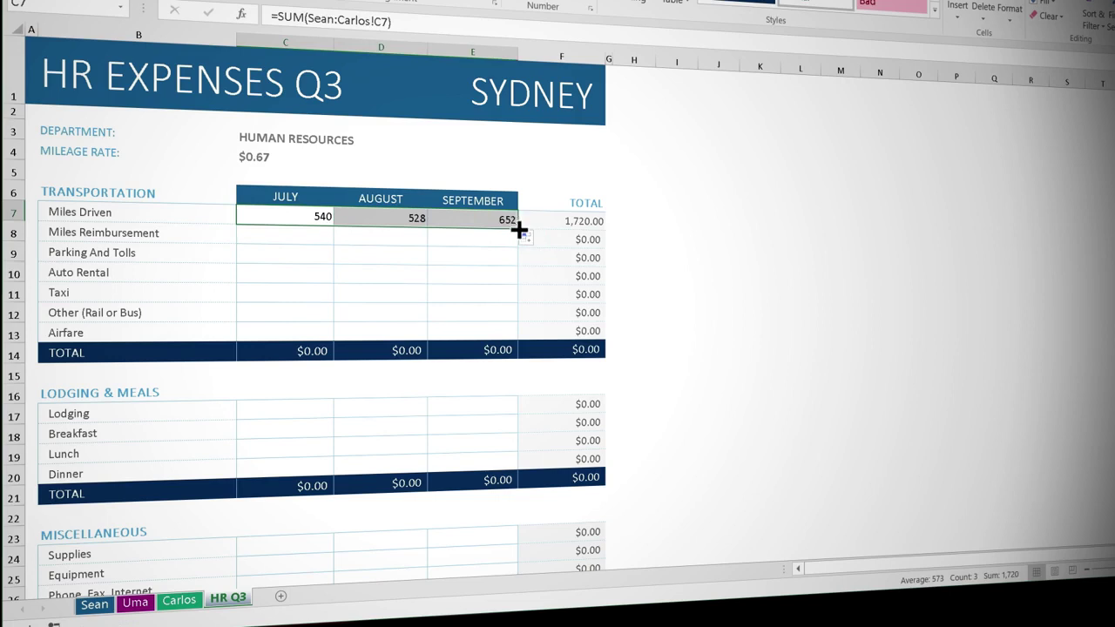
double_click(518, 227)
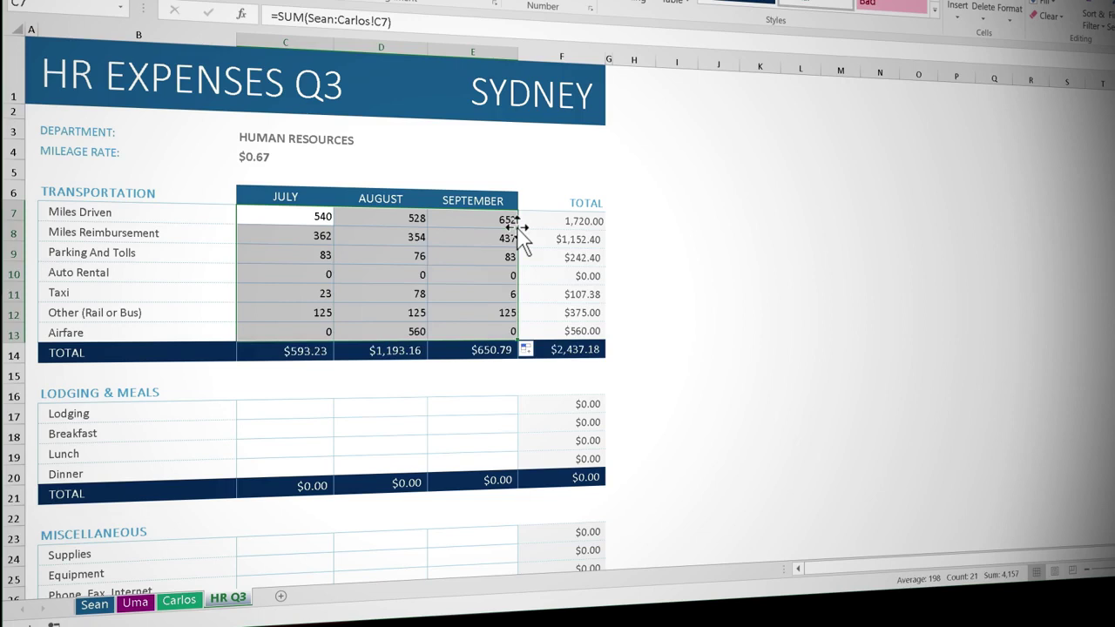
click(299, 413)
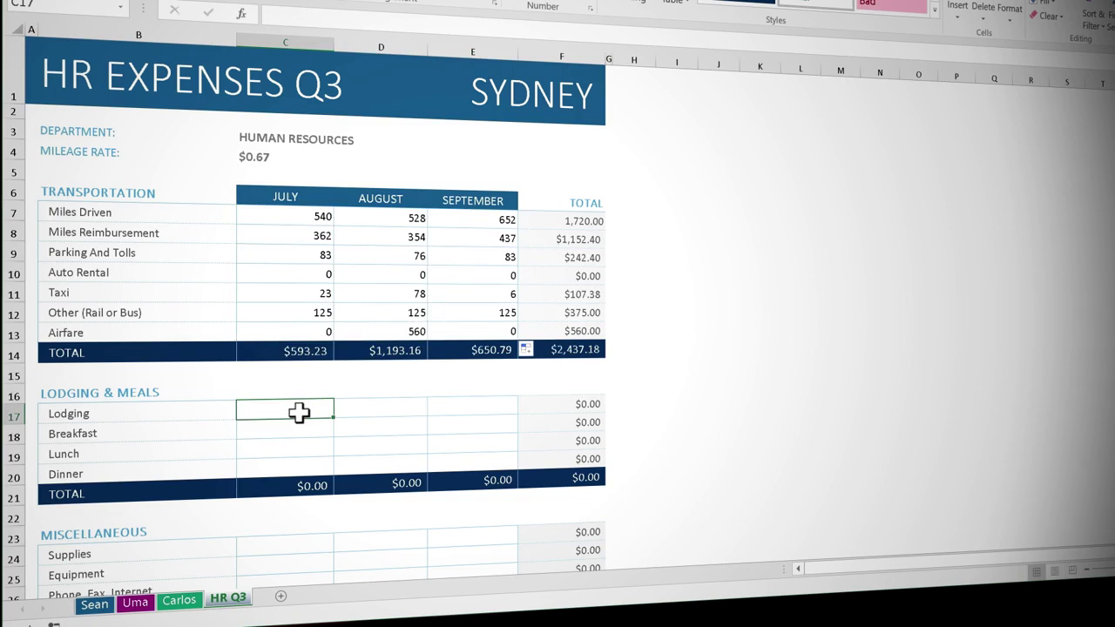
- Enter a 3D SUM in C17 referencing July Lodging across the first-to-last staff sheets
text(=s)
text(um)
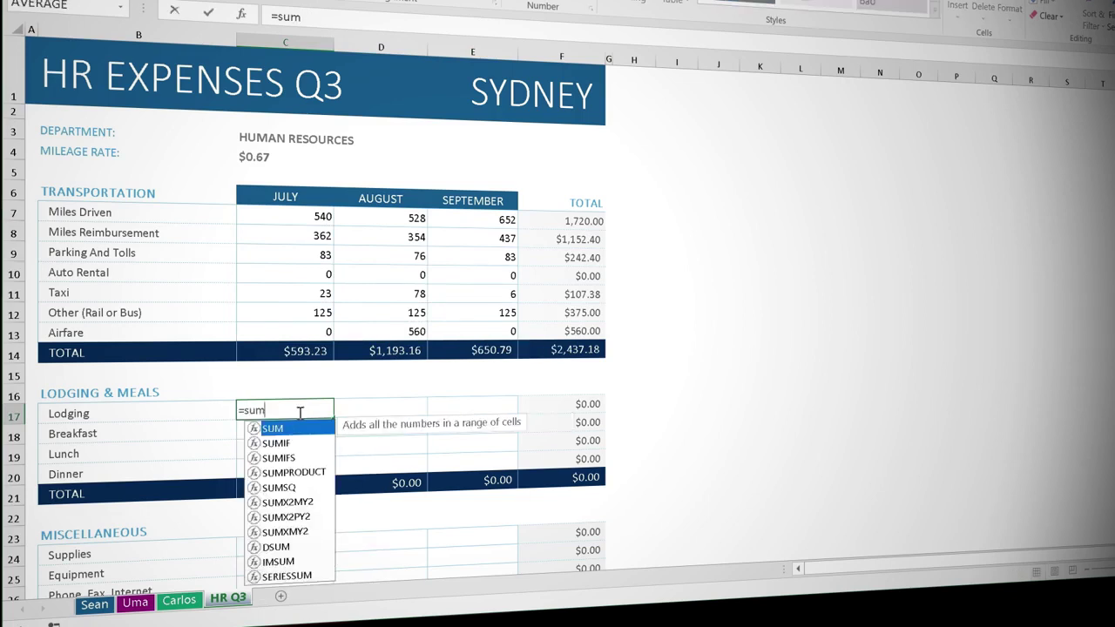
key(Tab)
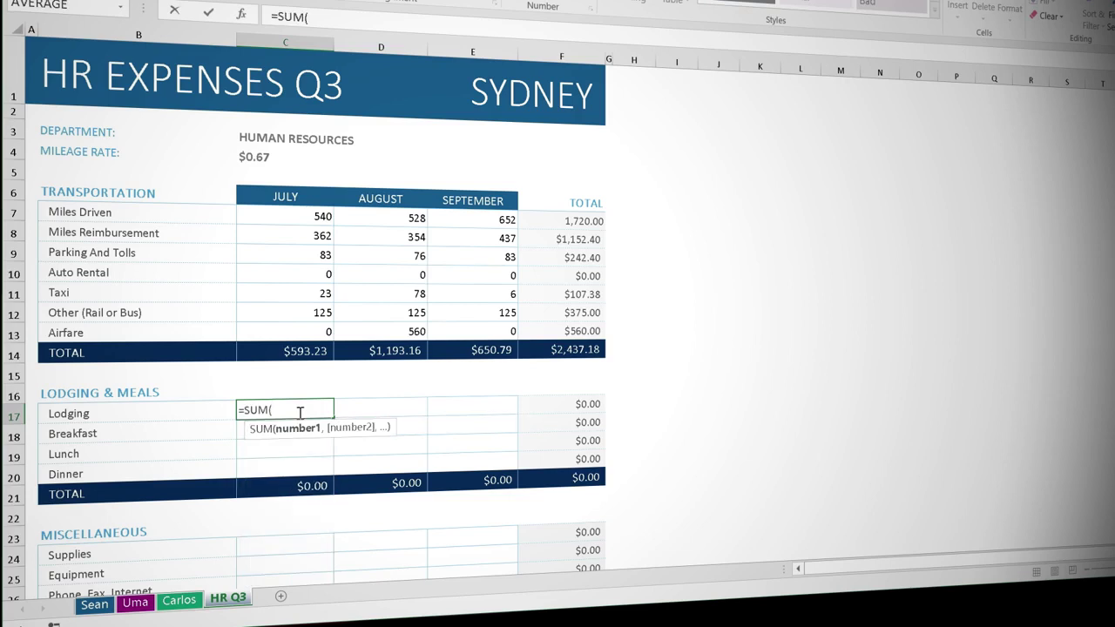
click(96, 603)
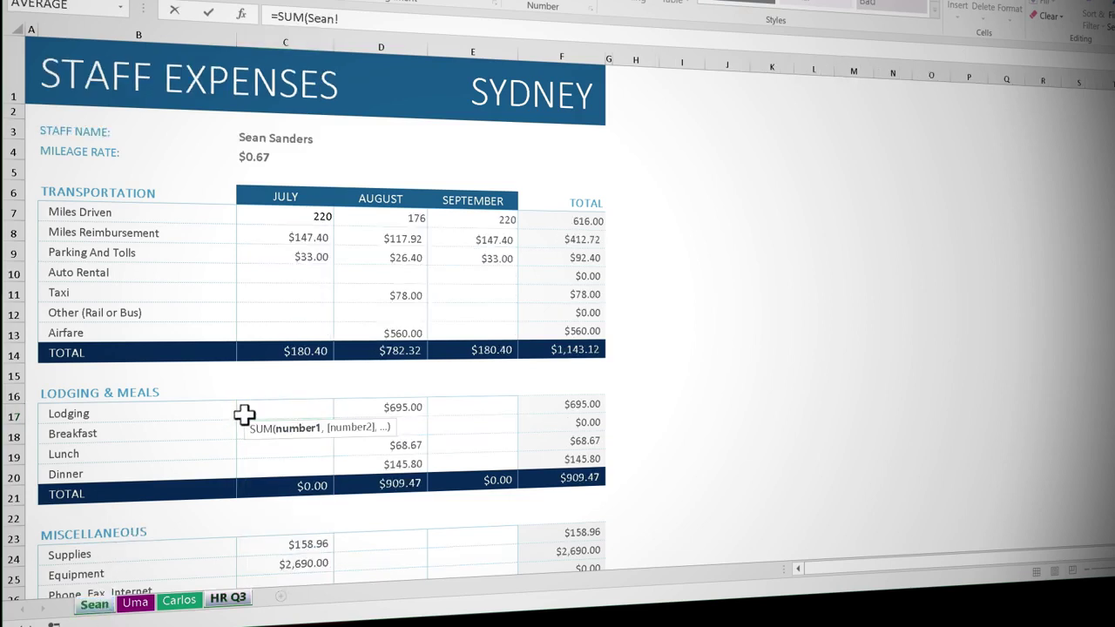
click(271, 412)
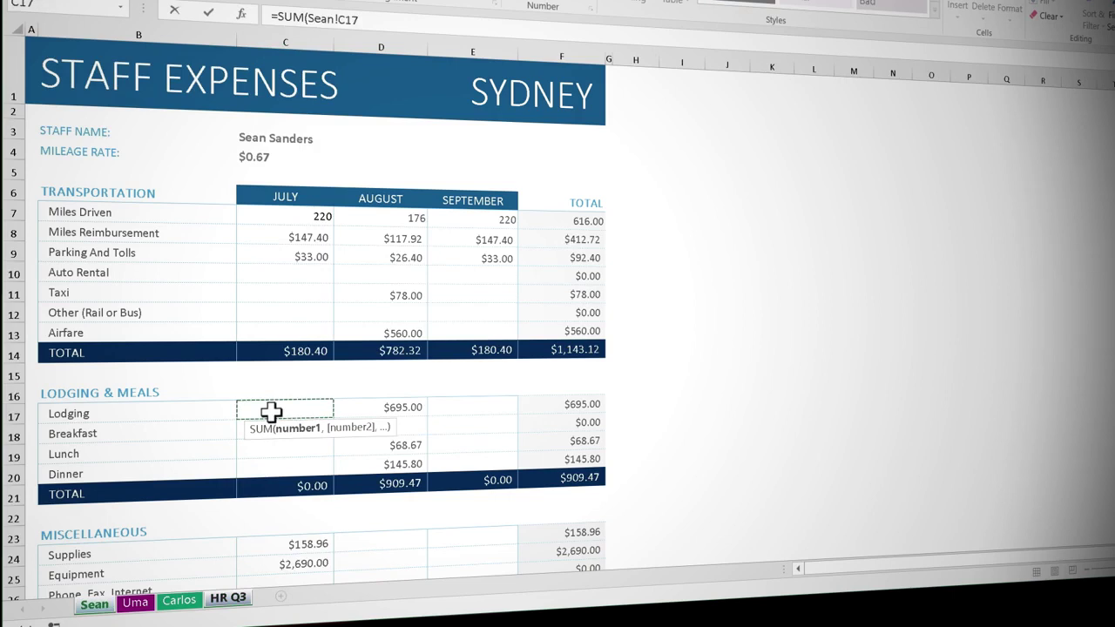
shift+click(191, 602)
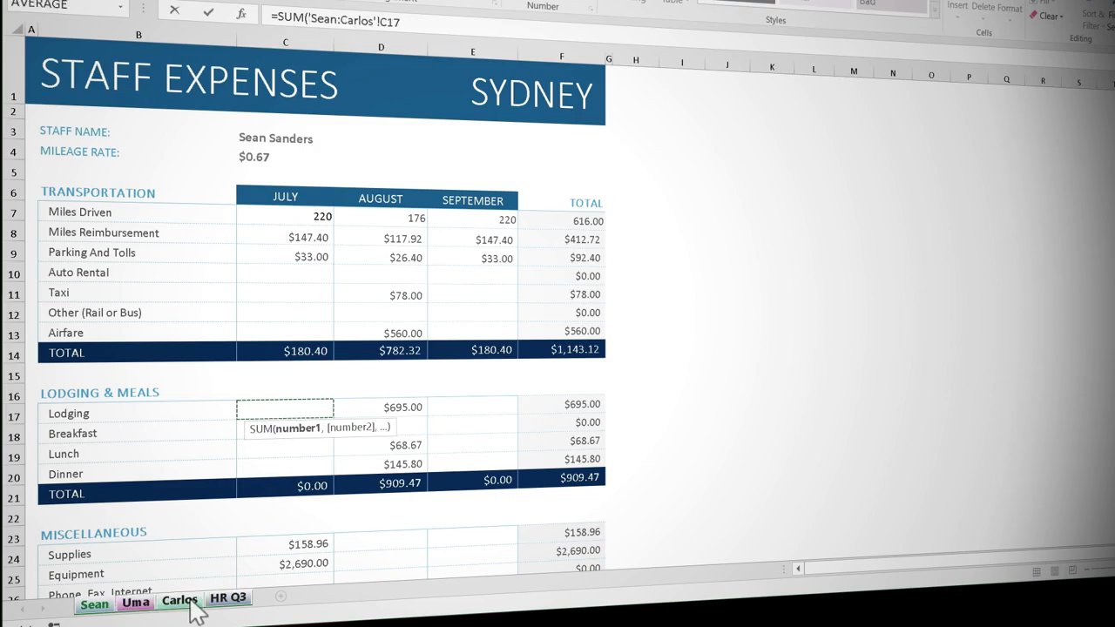
key(Return)
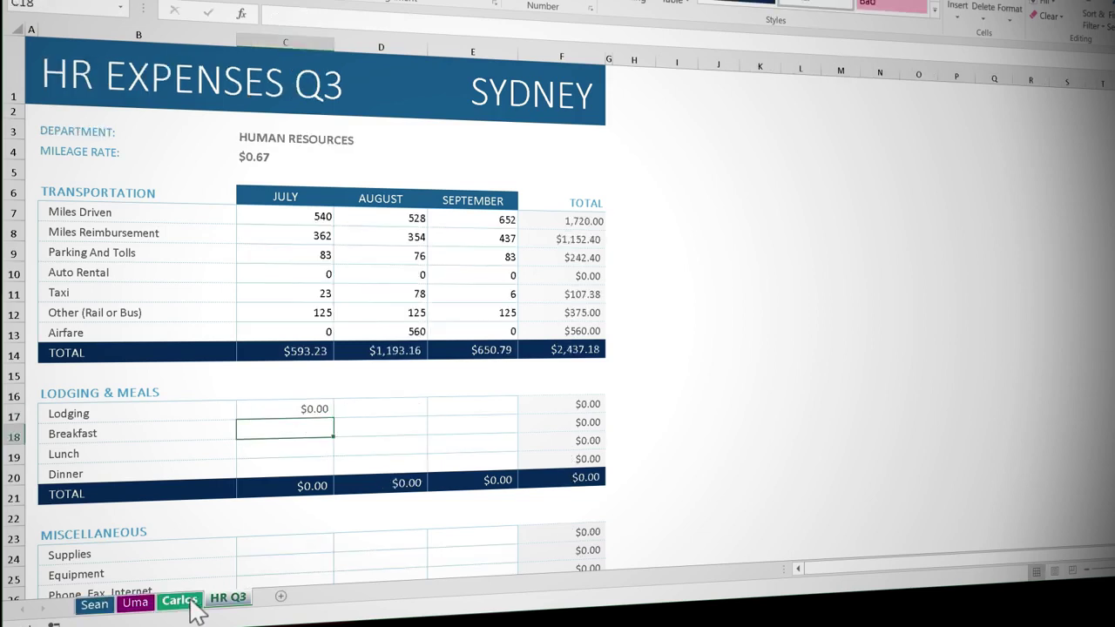
- Fill the C17 formula right to September and down through Dinner, then copy the block
click(296, 409)
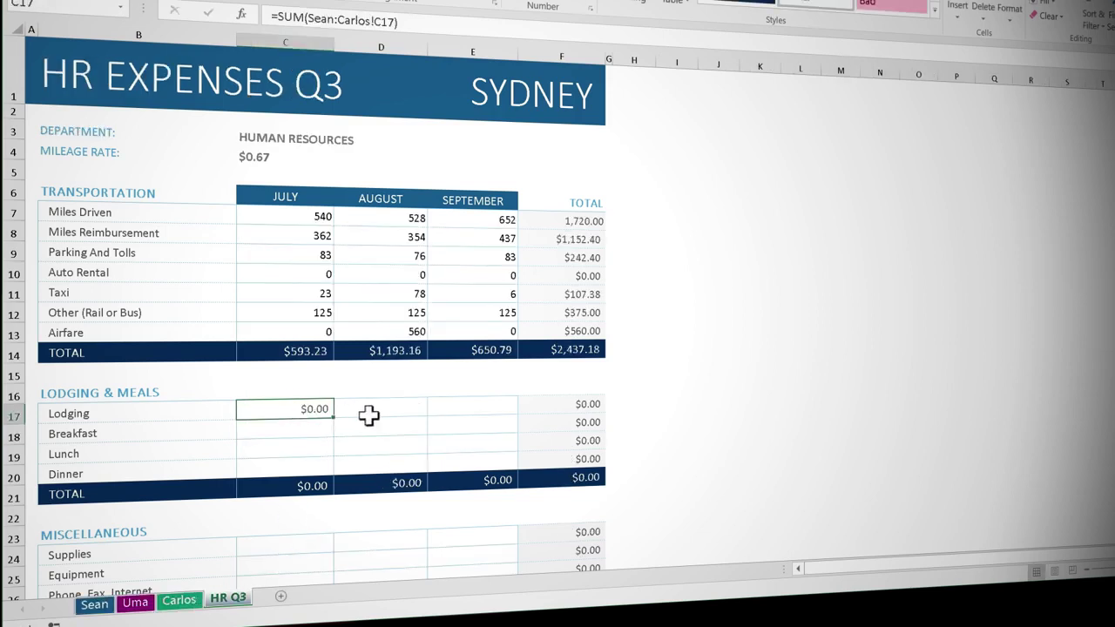
drag(335, 418, 487, 405)
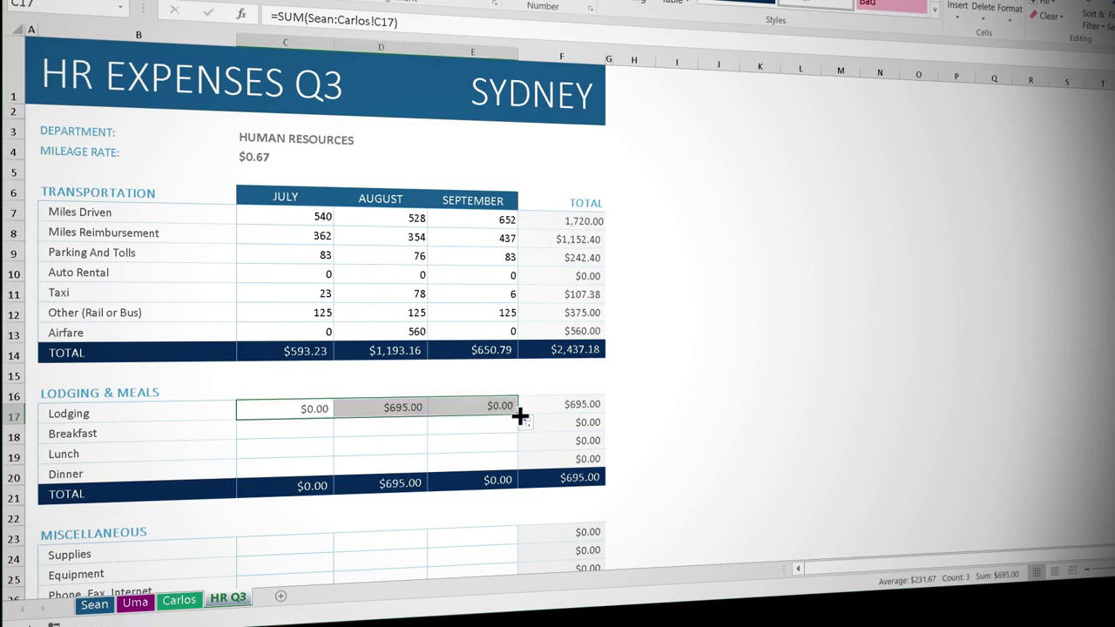
double_click(518, 417)
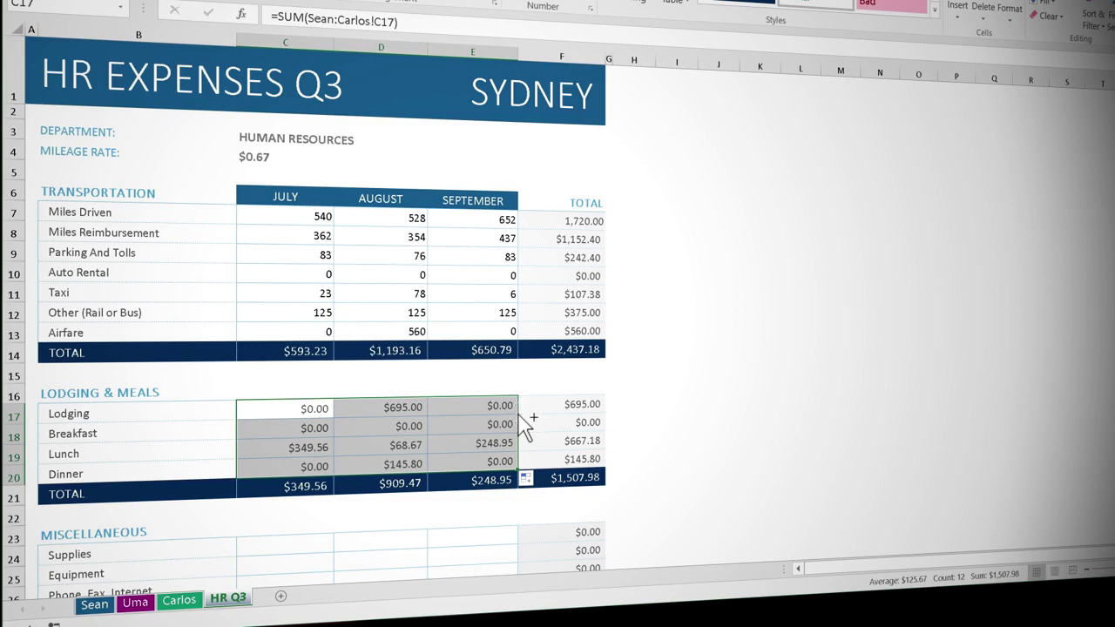
key(ctrl+c)
- Paste the copied Lodging & Meals formulas into C24 of the Miscellaneous section
click(313, 541)
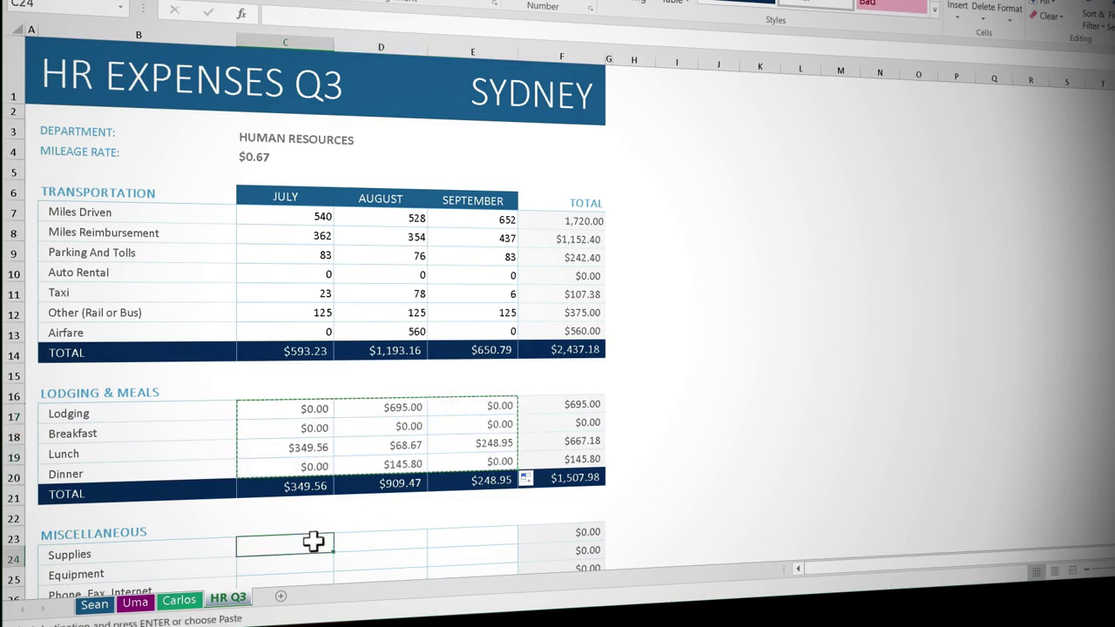
key(ctrl+v)
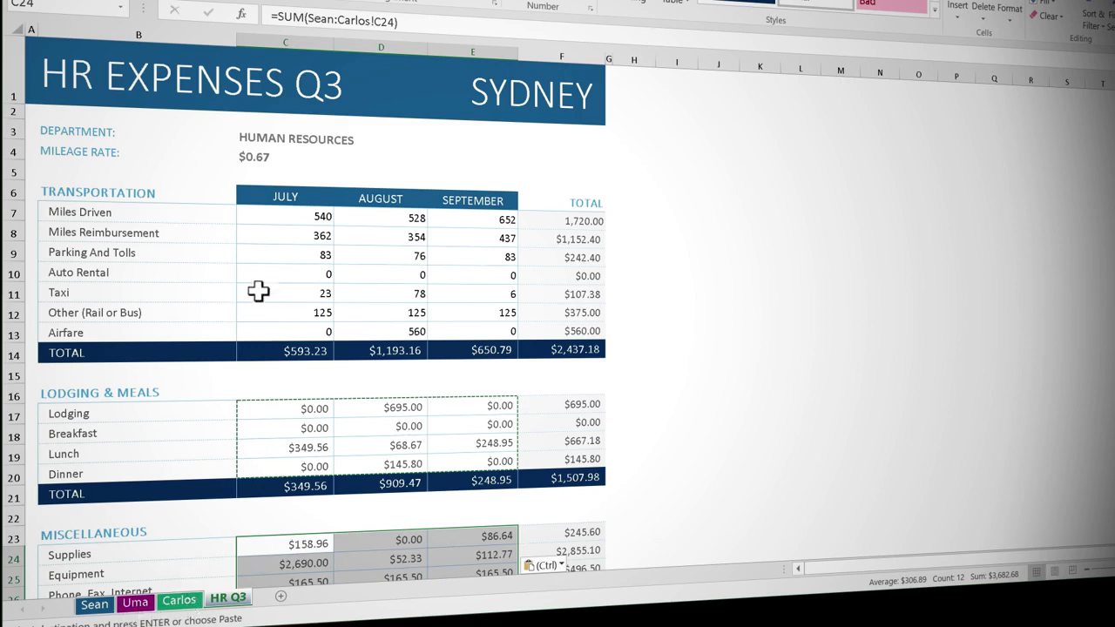
click(287, 311)
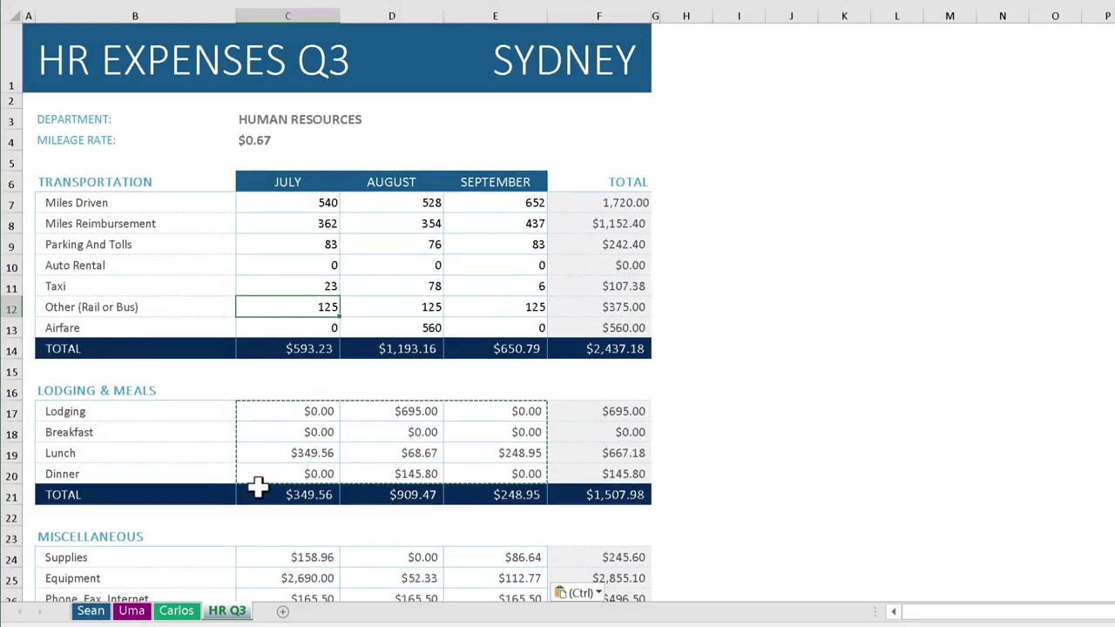
click(133, 612)
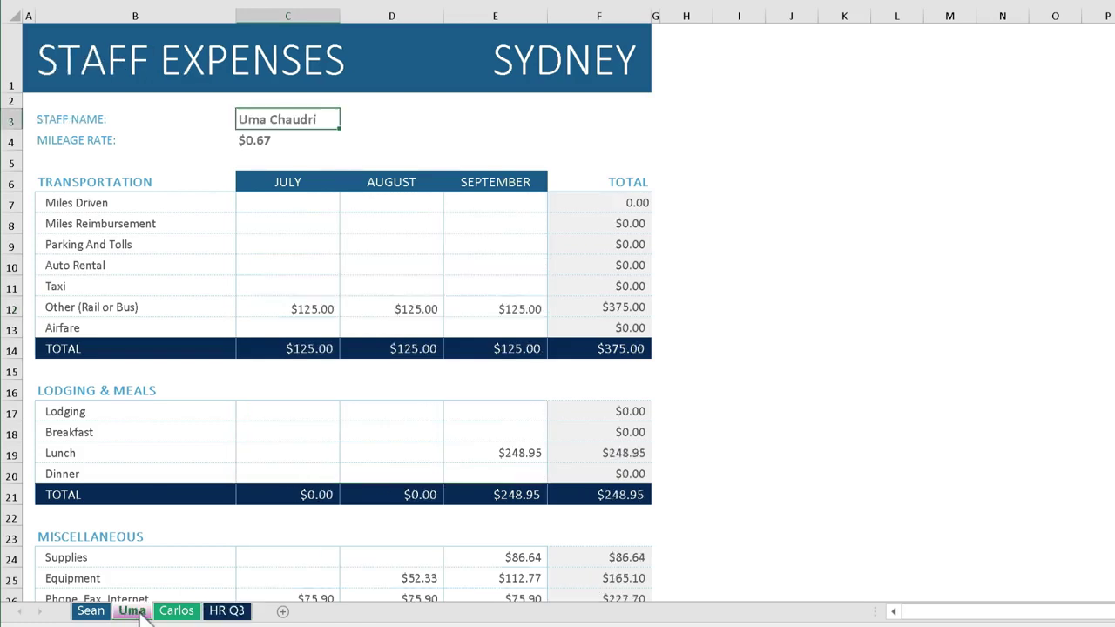
drag(133, 611, 219, 611)
click(228, 611)
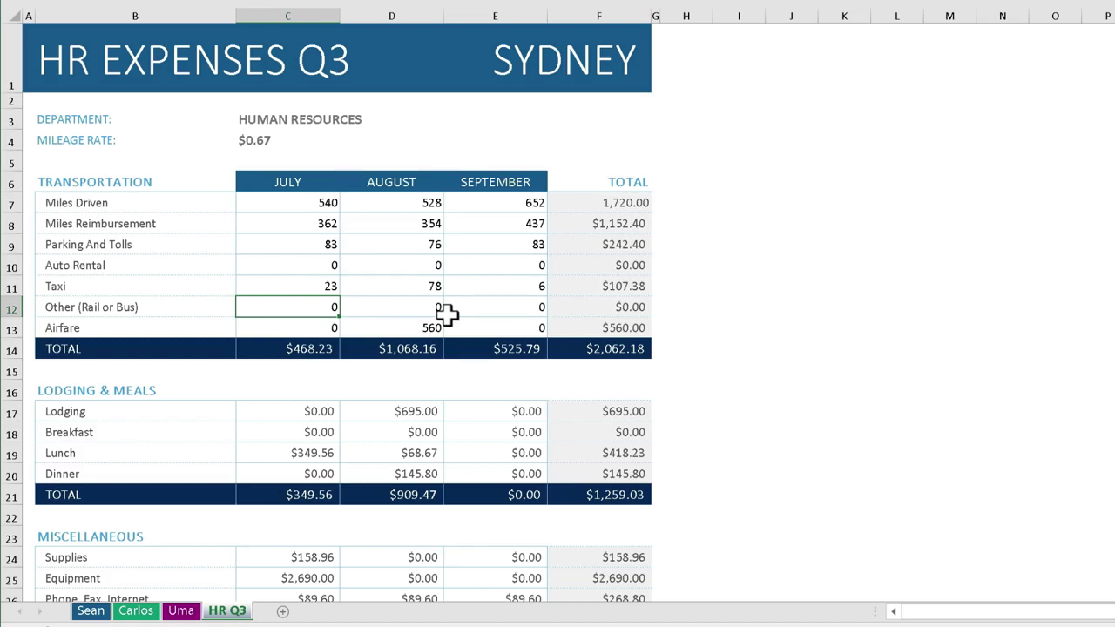
click(181, 611)
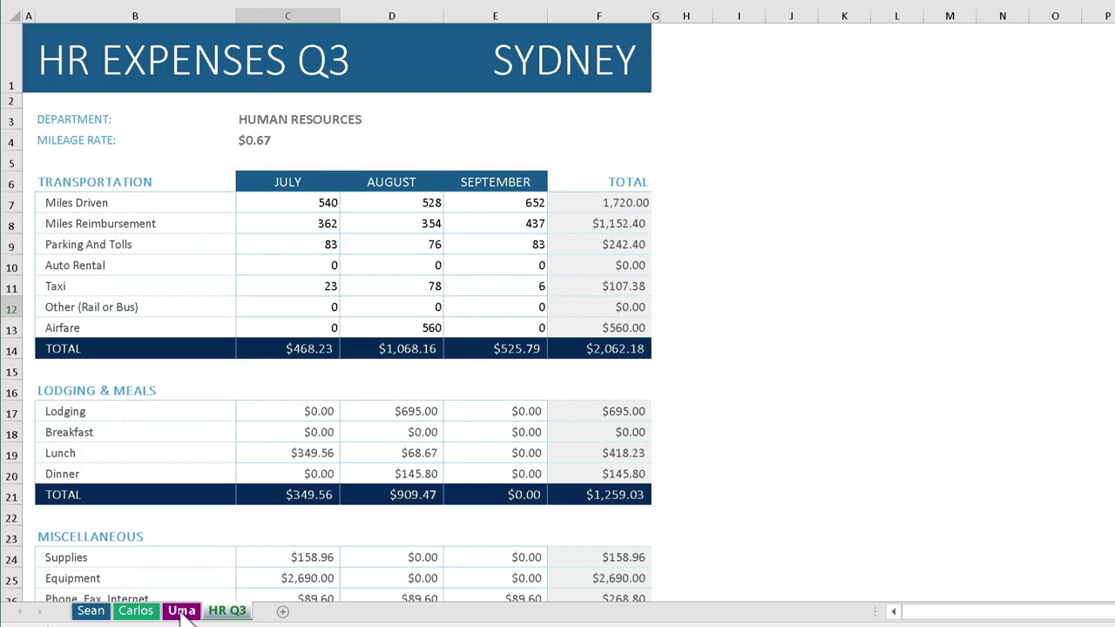
drag(181, 611, 113, 613)
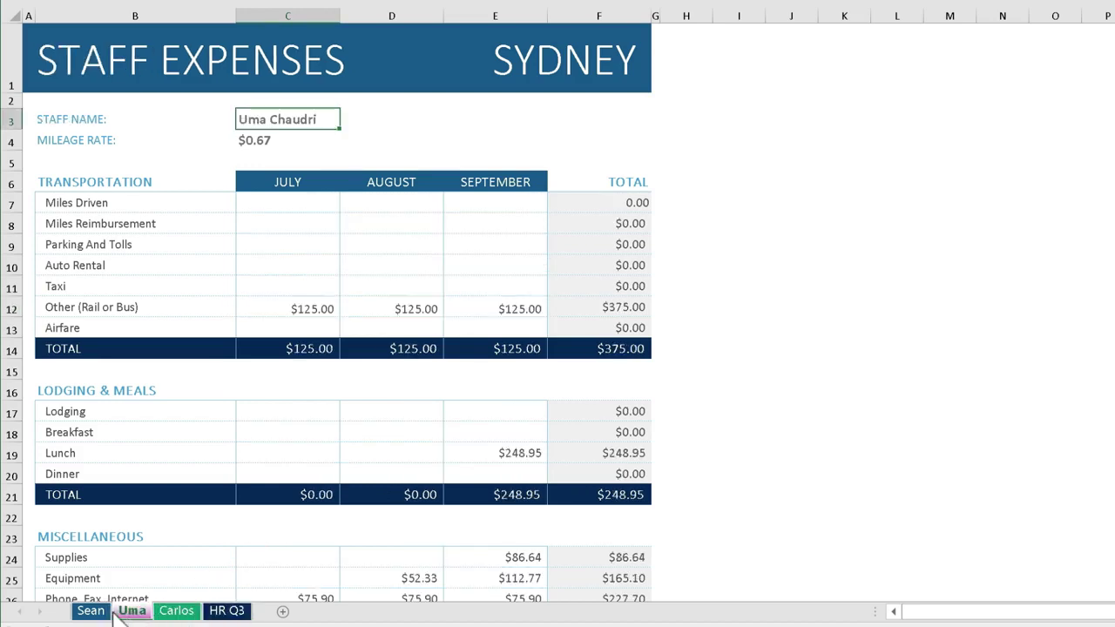
click(234, 611)
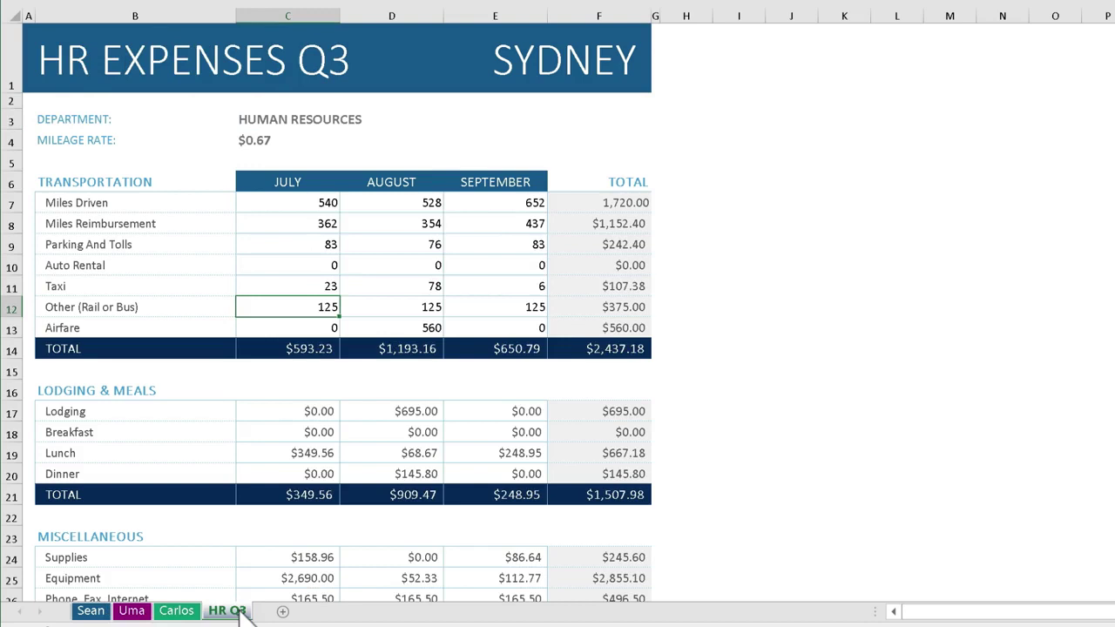